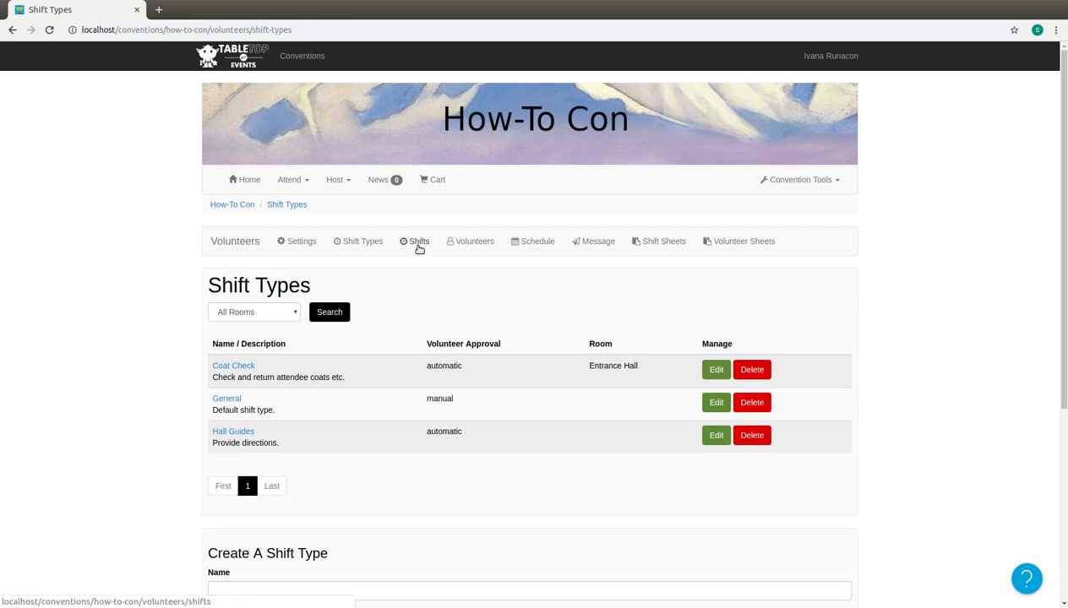
# Open the volunteer shifts page and name the new shift "Coat Check Thursday".
pyautogui.click(417, 244)
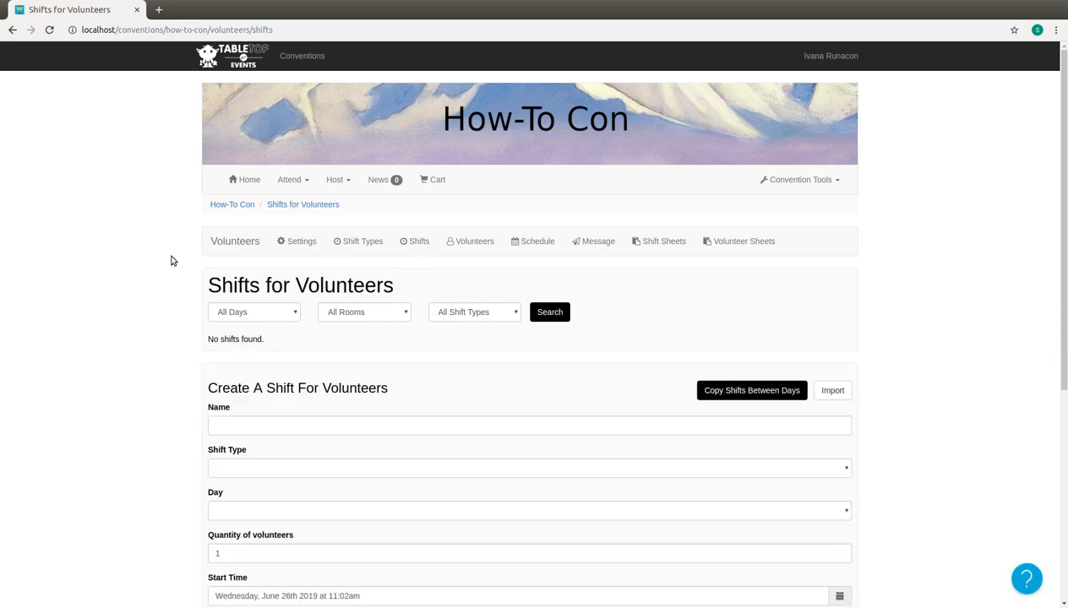
pyautogui.scroll(-2, 171, 261)
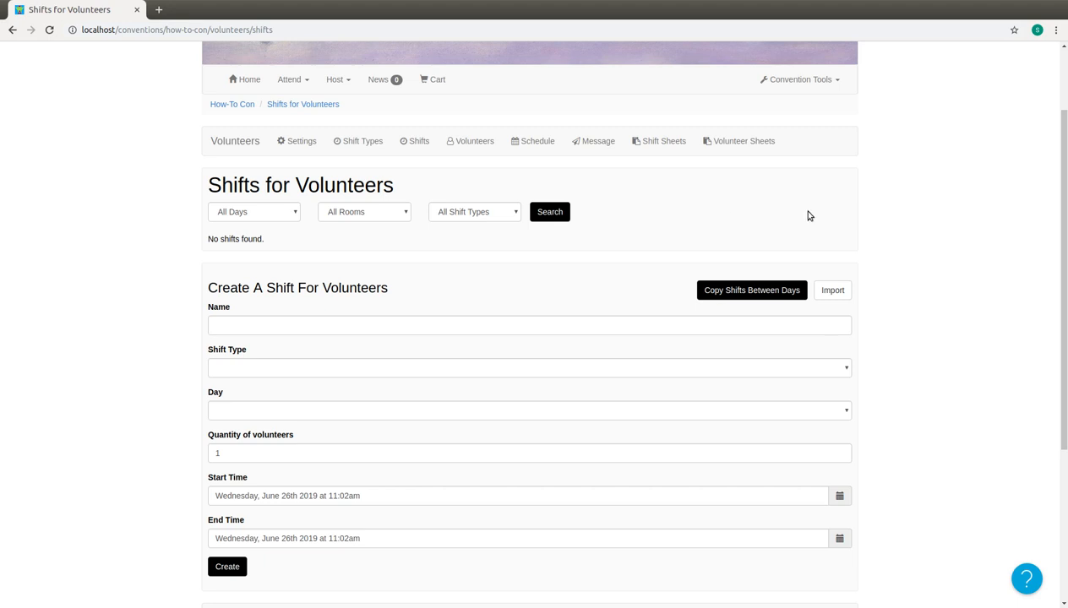
pyautogui.scroll(-2, 870, 240)
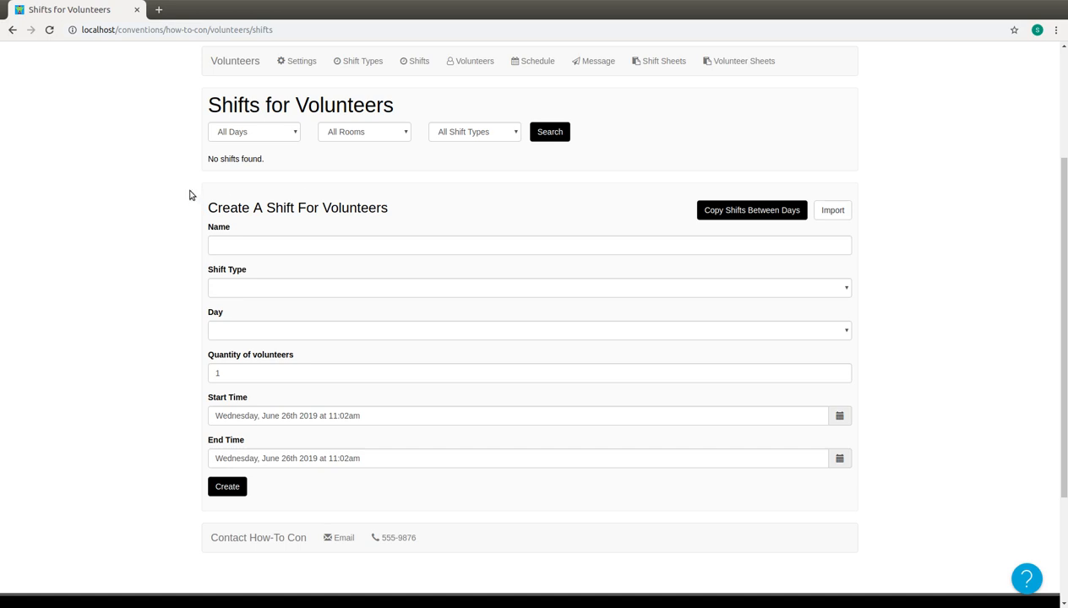
pyautogui.click(310, 247)
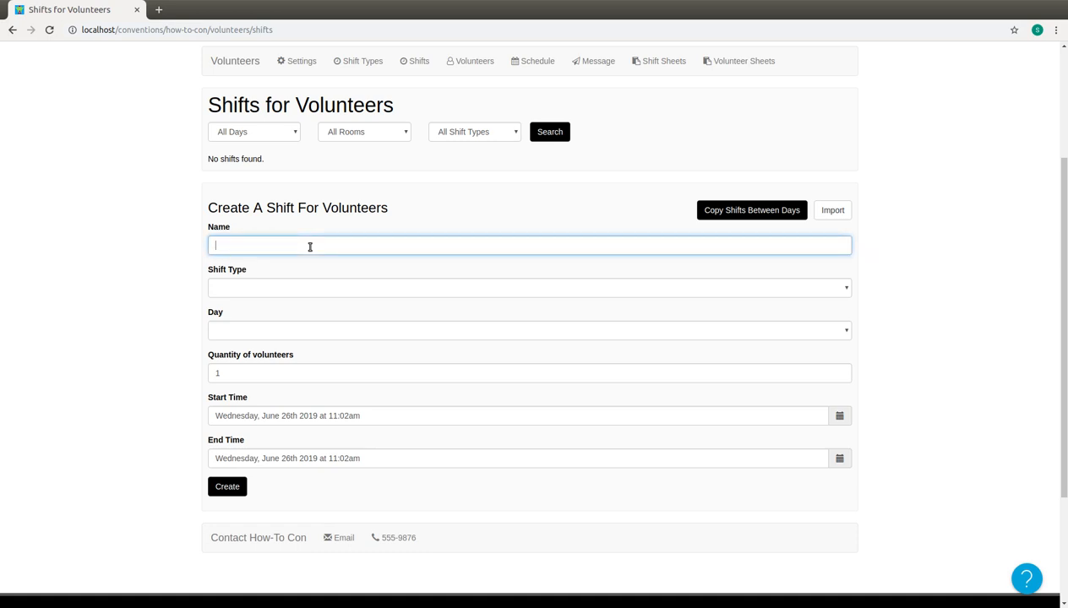
pyautogui.write('Coat Check Thursday')
pyautogui.press('Tab')
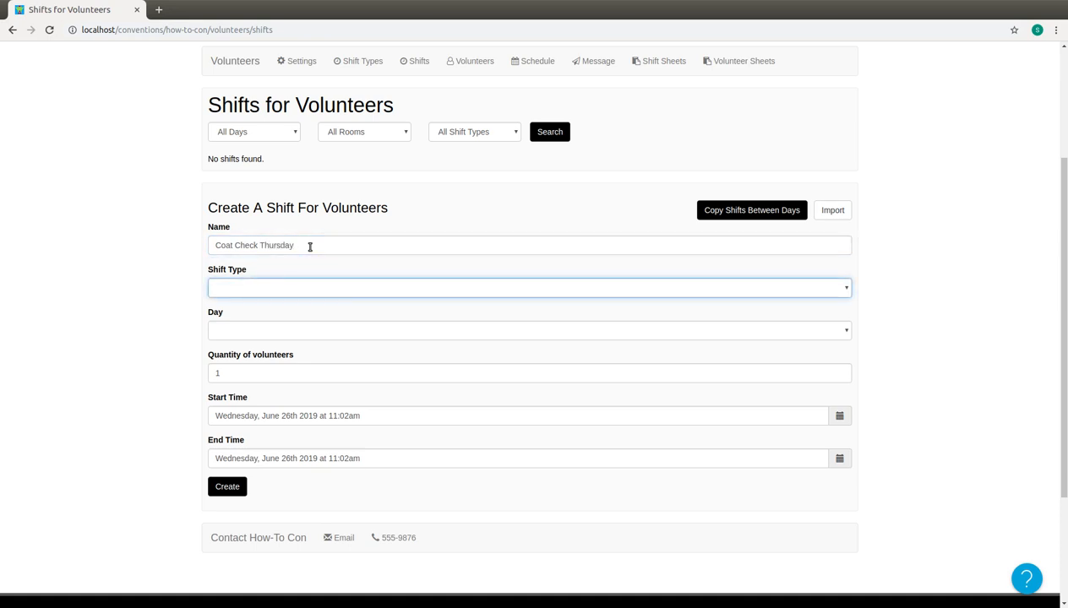
# Set the new shift's type to Coat Check and its day to Day 1 - Thu (Thu Sep 26, 3:00 pm to 11:00 pm).
pyautogui.press('Down')
pyautogui.press('Tab')
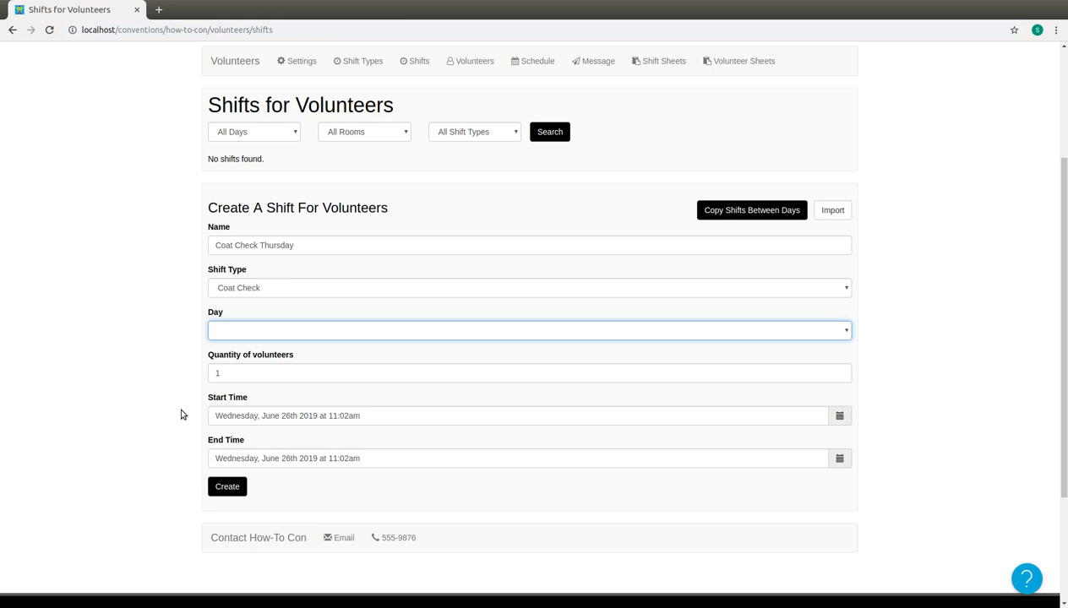
pyautogui.click(237, 332)
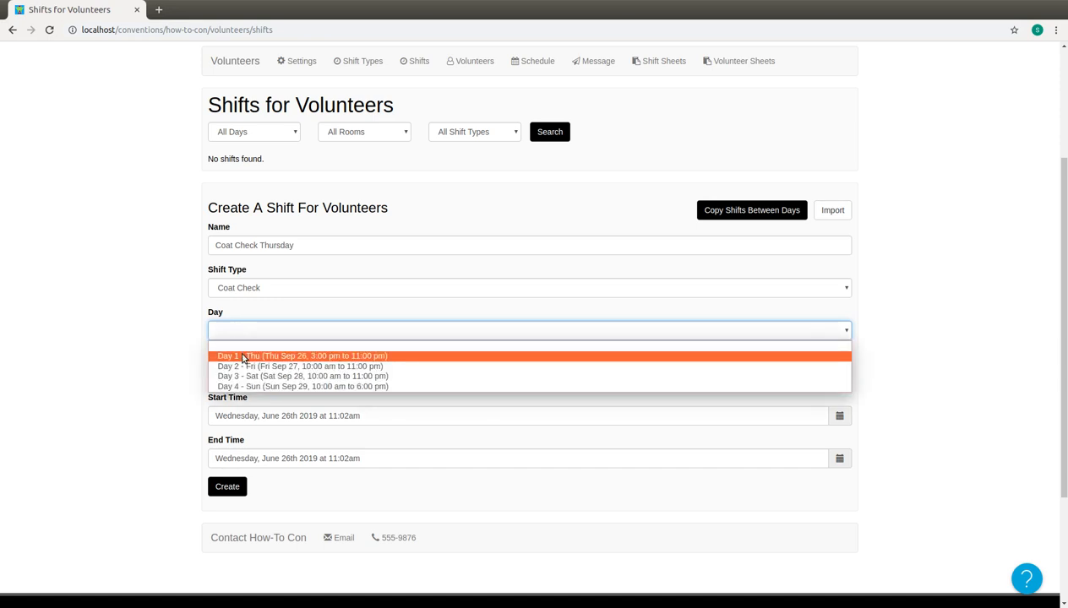
pyautogui.click(242, 358)
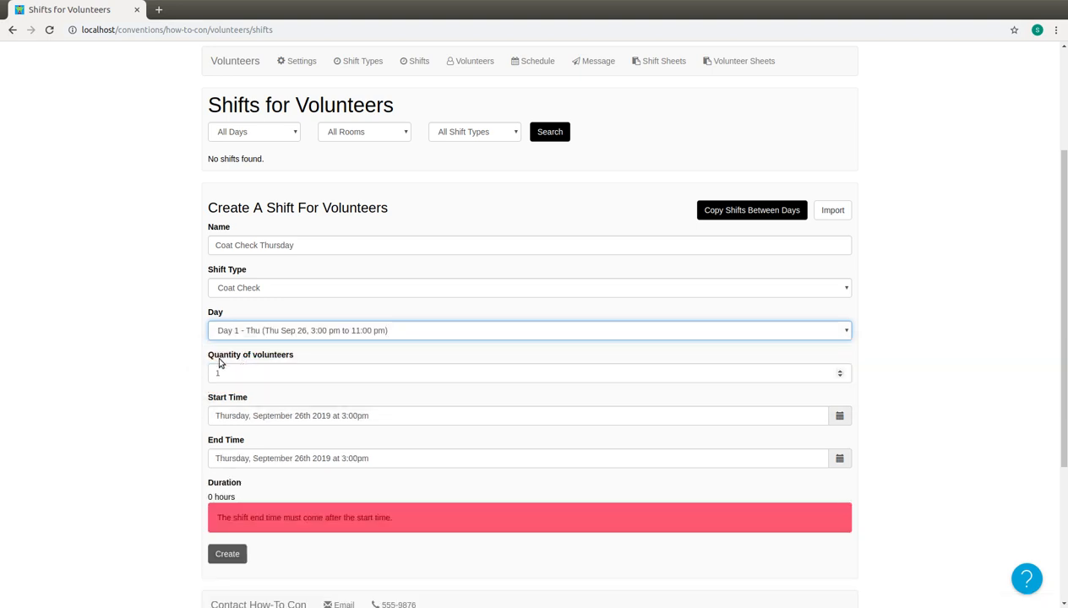
# Set the quantity of volunteers for the new shift to 3.
pyautogui.scroll(-1, 173, 362)
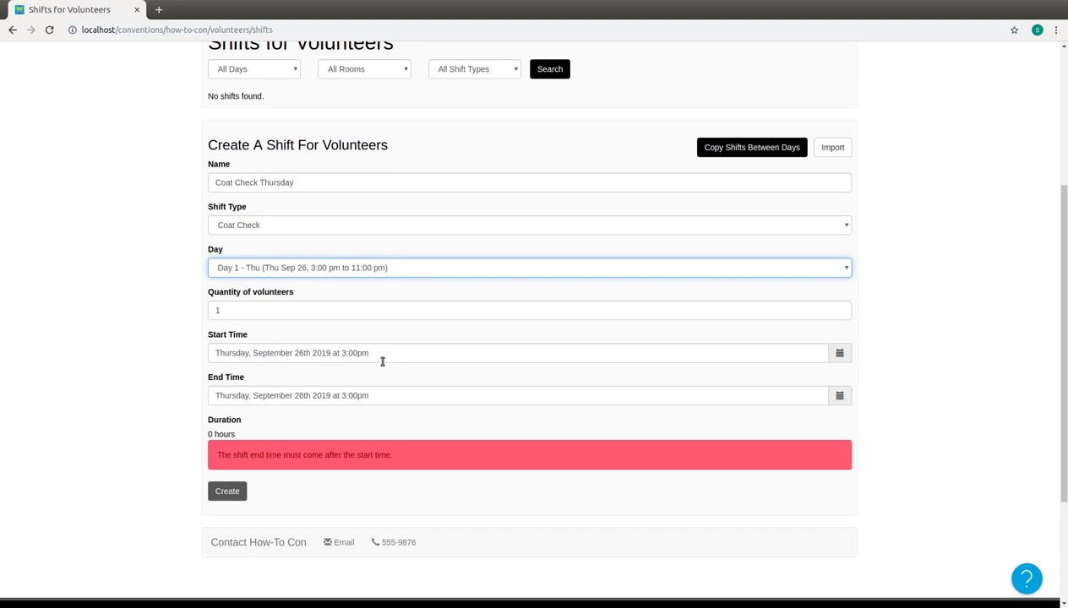
pyautogui.click(237, 311)
pyautogui.press('BackSpace')
pyautogui.write('3')
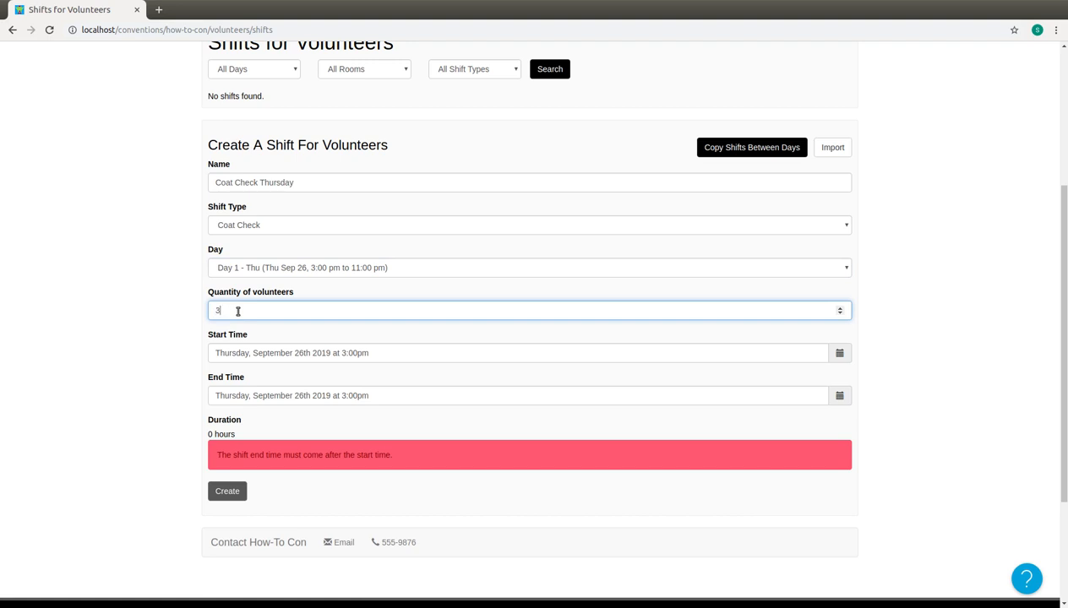
pyautogui.press('Tab')
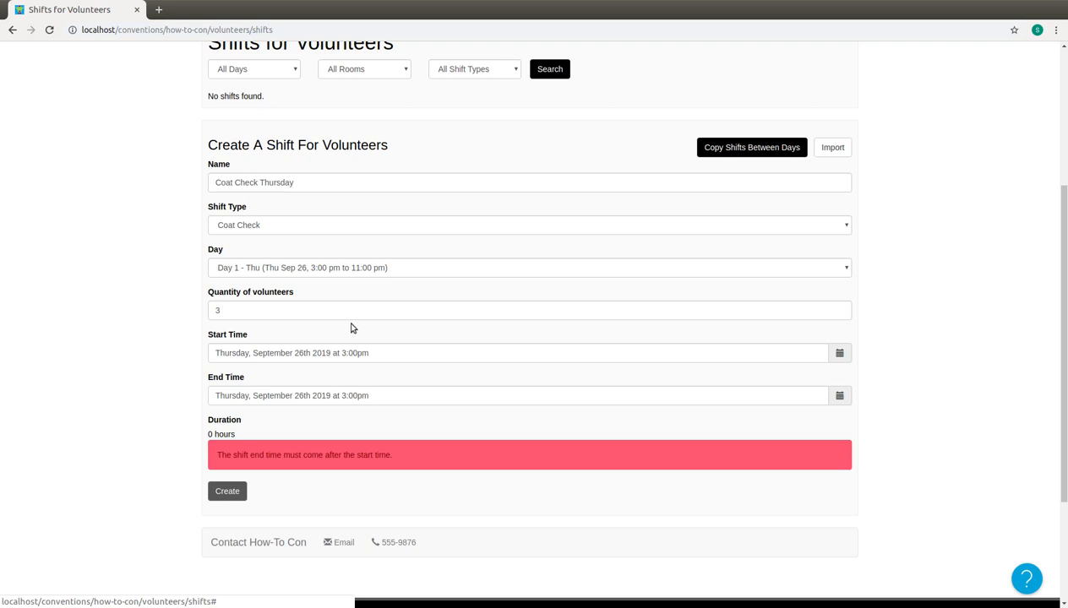
# Set the new shift's end time to 11:00 PM on September 26, 2019.
pyautogui.click(358, 394)
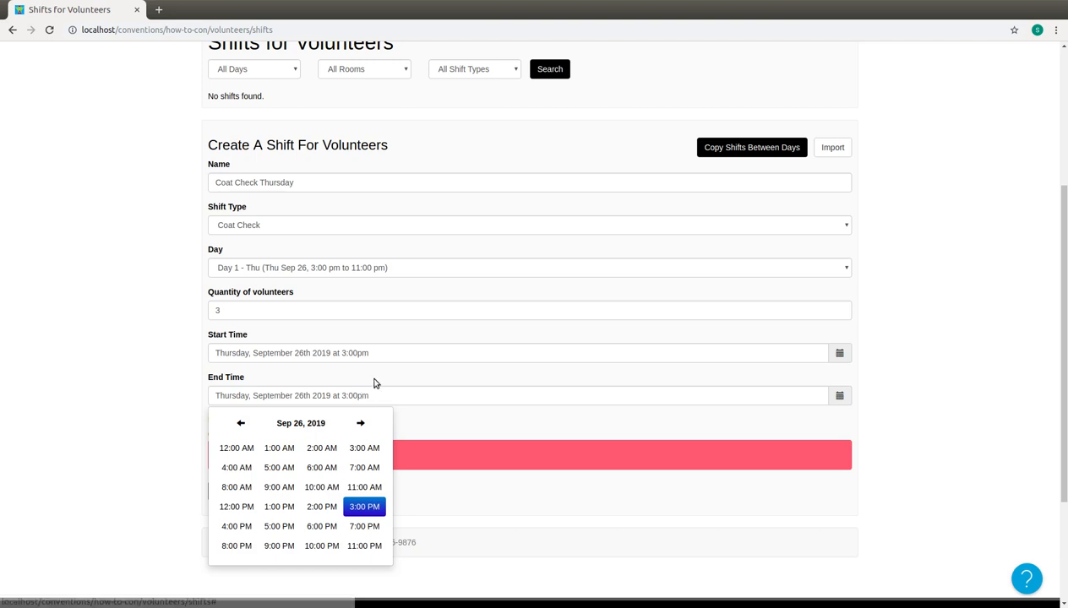
pyautogui.click(374, 379)
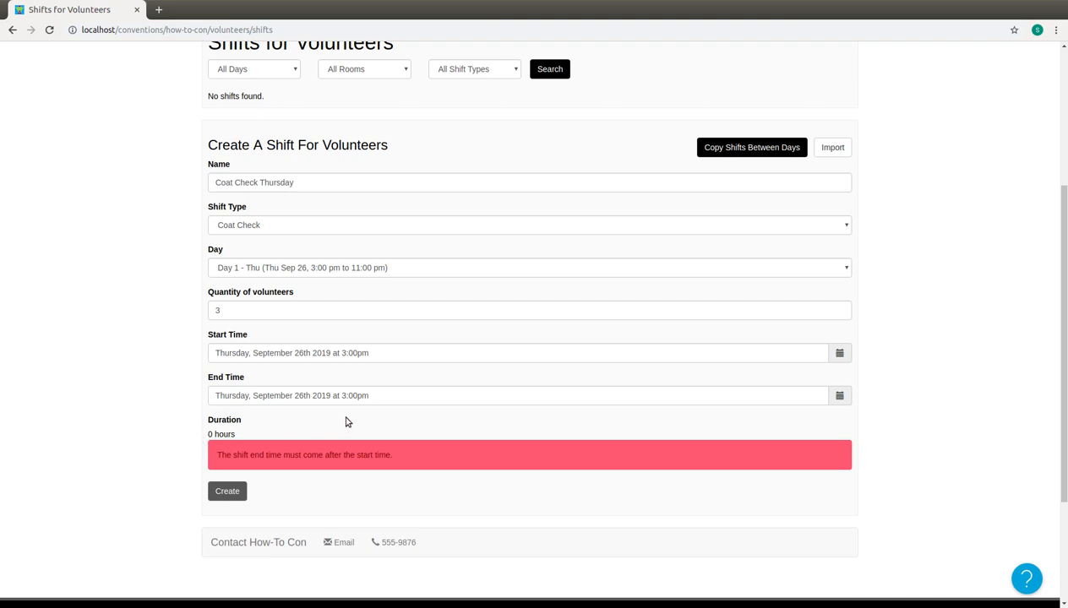
pyautogui.click(357, 396)
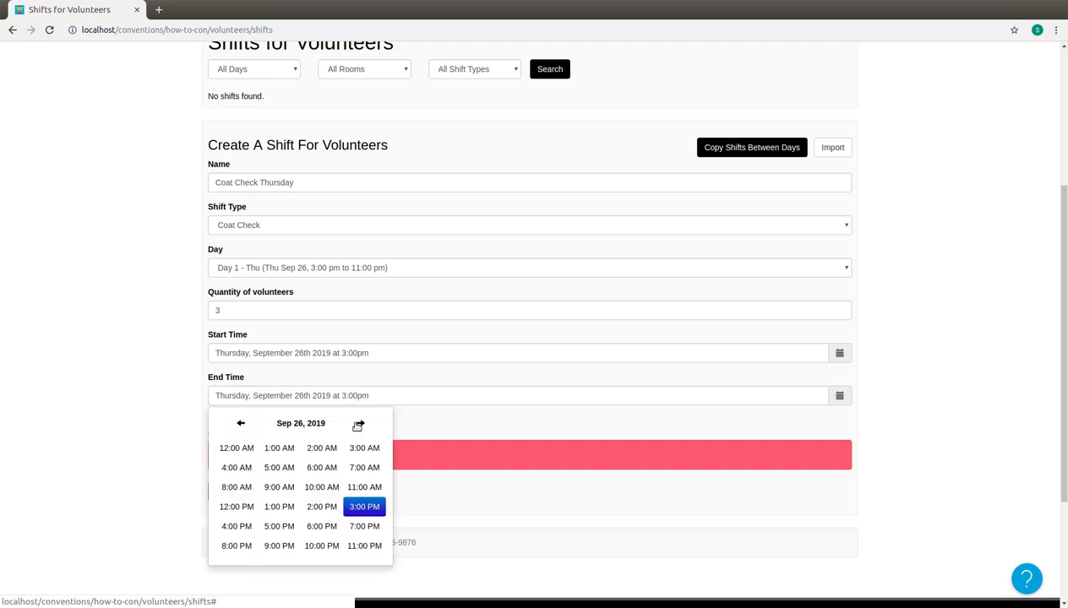
pyautogui.click(376, 544)
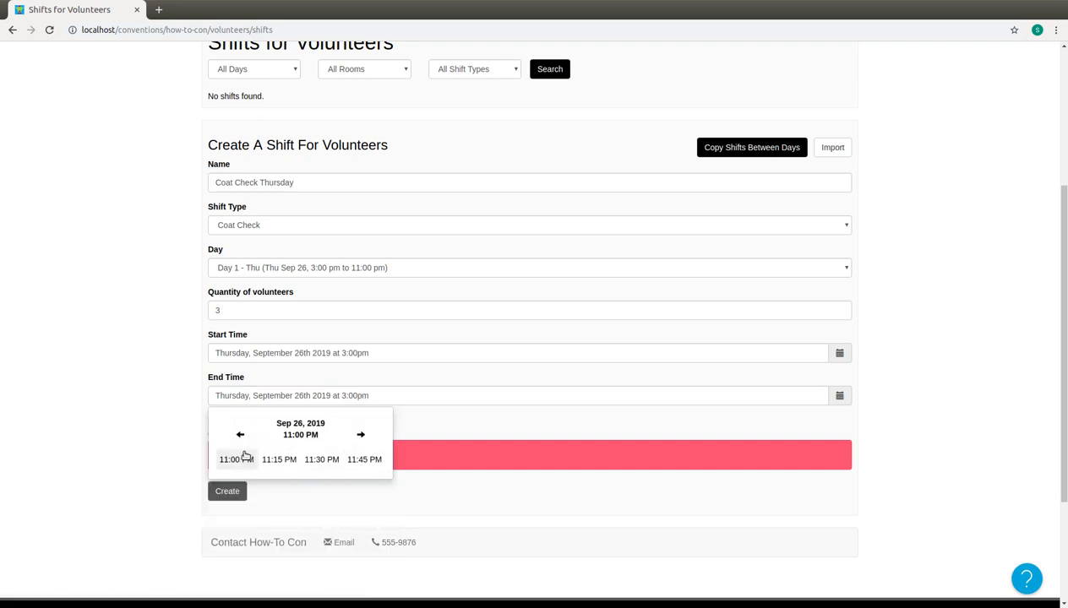
pyautogui.click(244, 460)
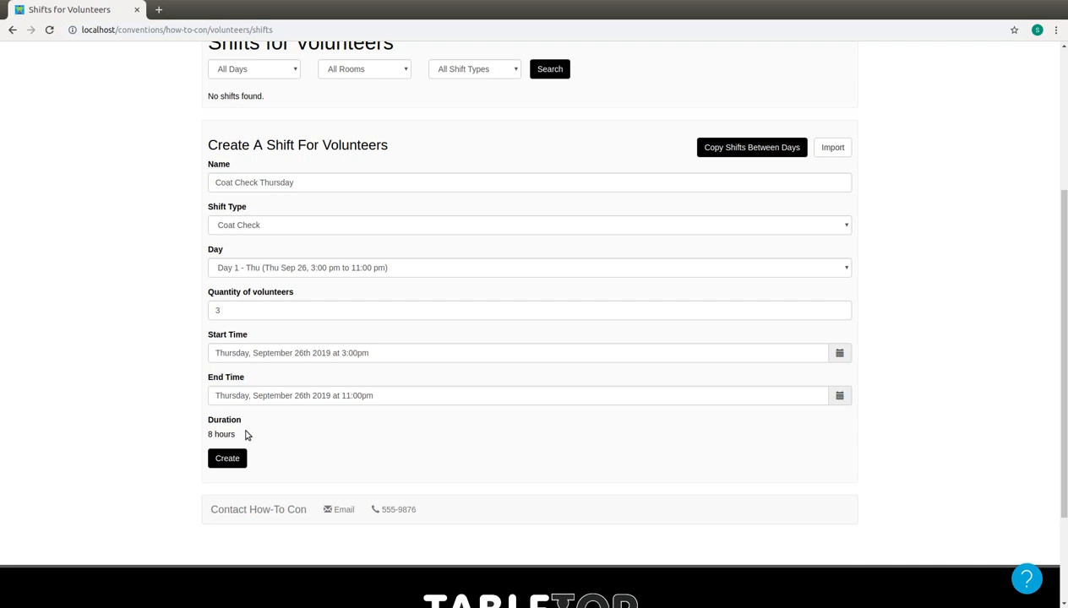
# Try to create the shift with an end time of 11:30 PM on September 26, 2019.
pyautogui.click(302, 397)
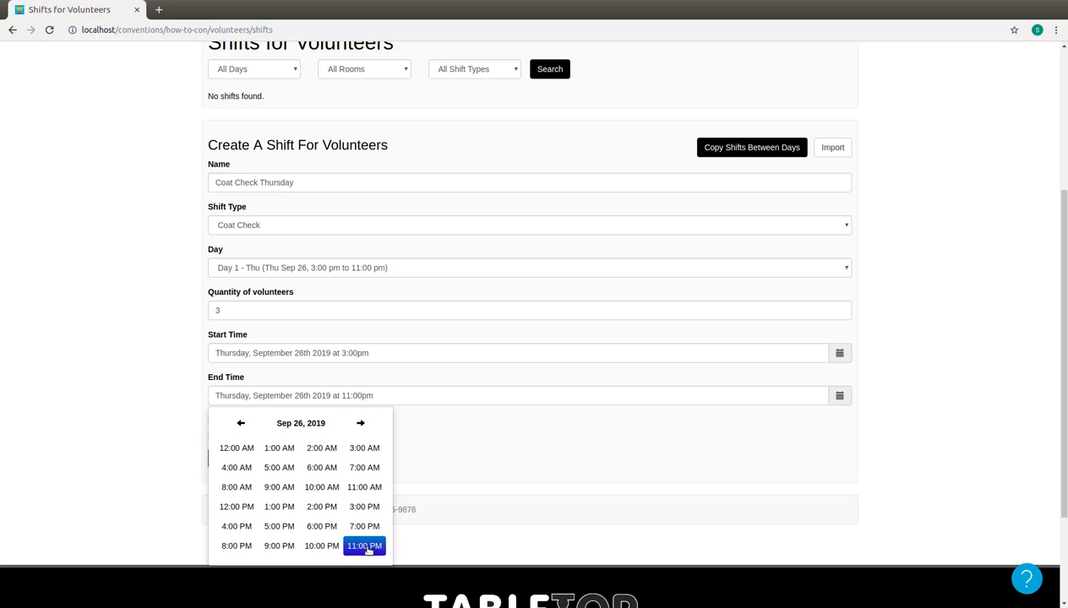
pyautogui.click(366, 547)
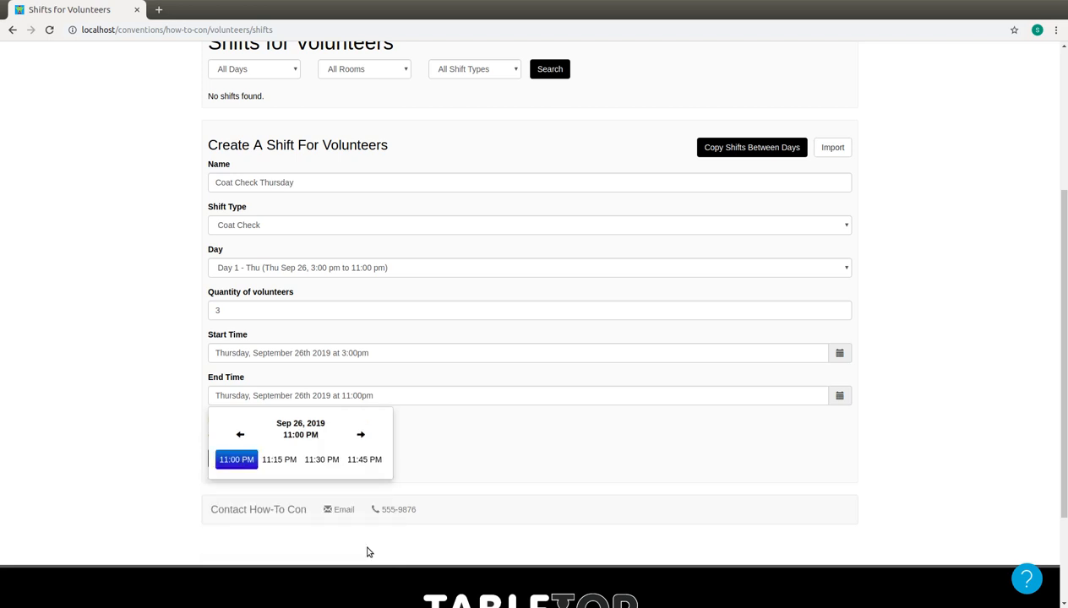
pyautogui.click(325, 461)
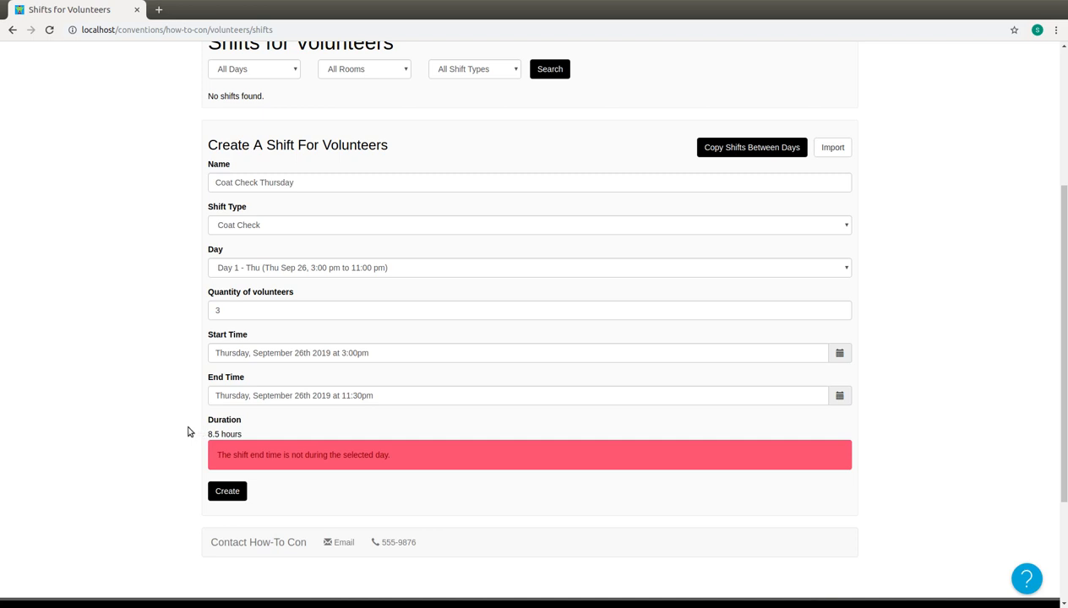
pyautogui.click(235, 492)
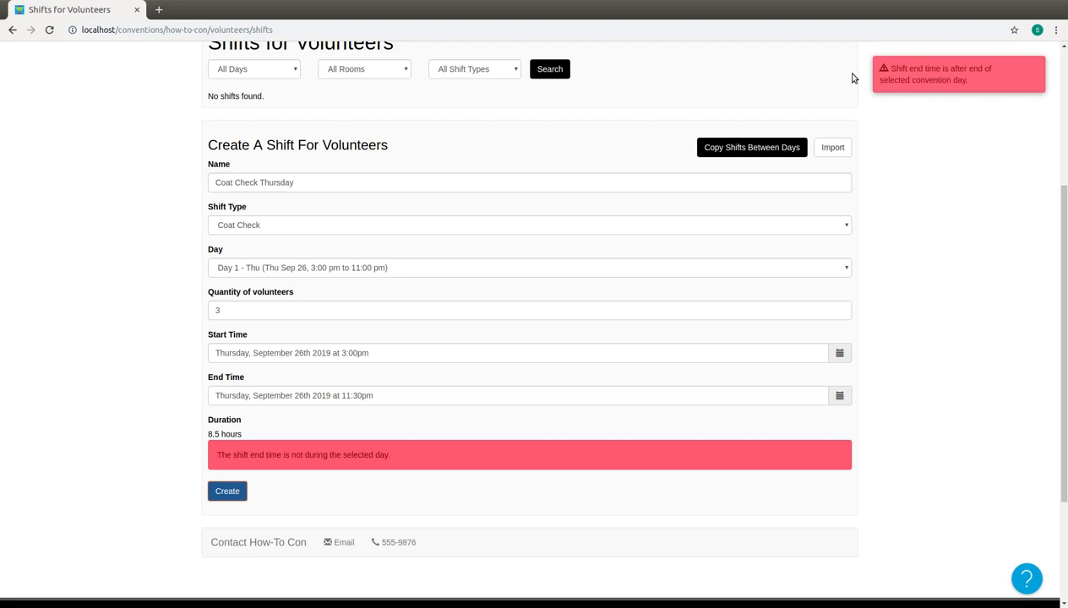
# Return the shift's end time to 11:00 PM and create the shift.
pyautogui.click(326, 396)
pyautogui.click(374, 546)
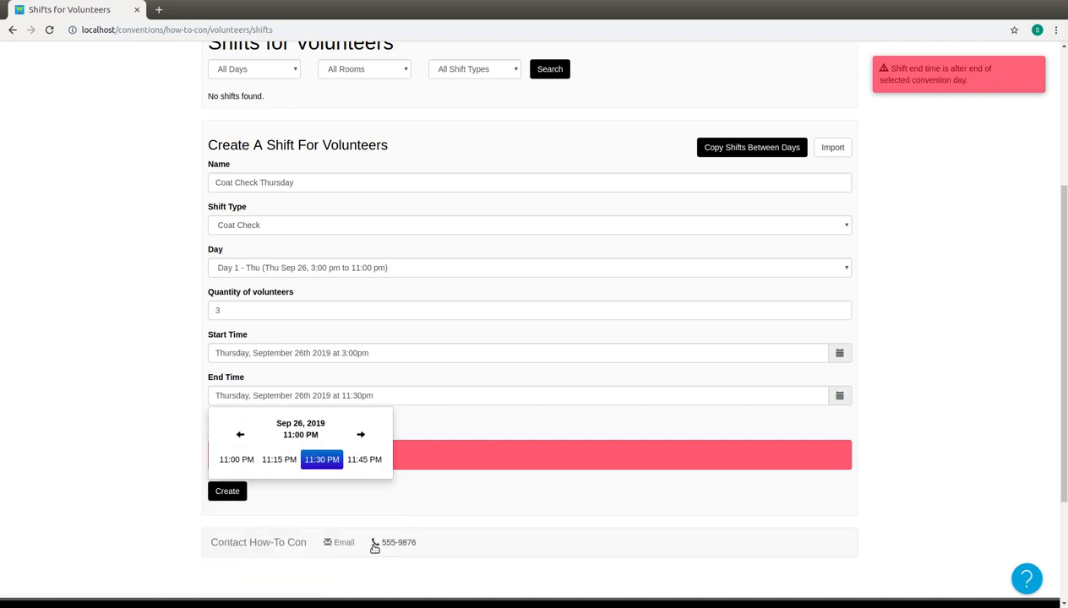
pyautogui.click(236, 460)
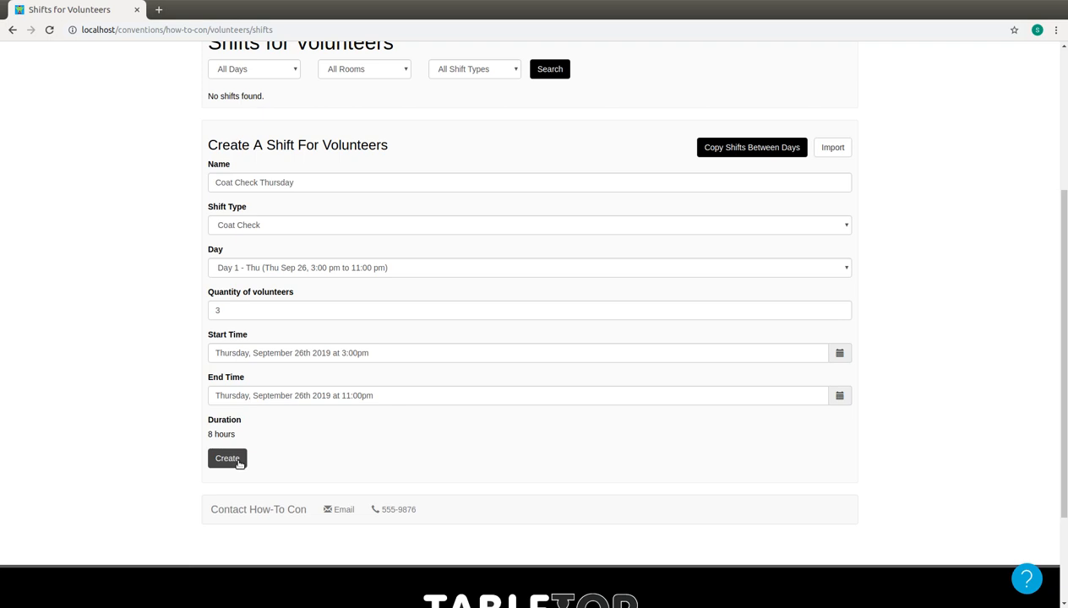
pyautogui.click(228, 458)
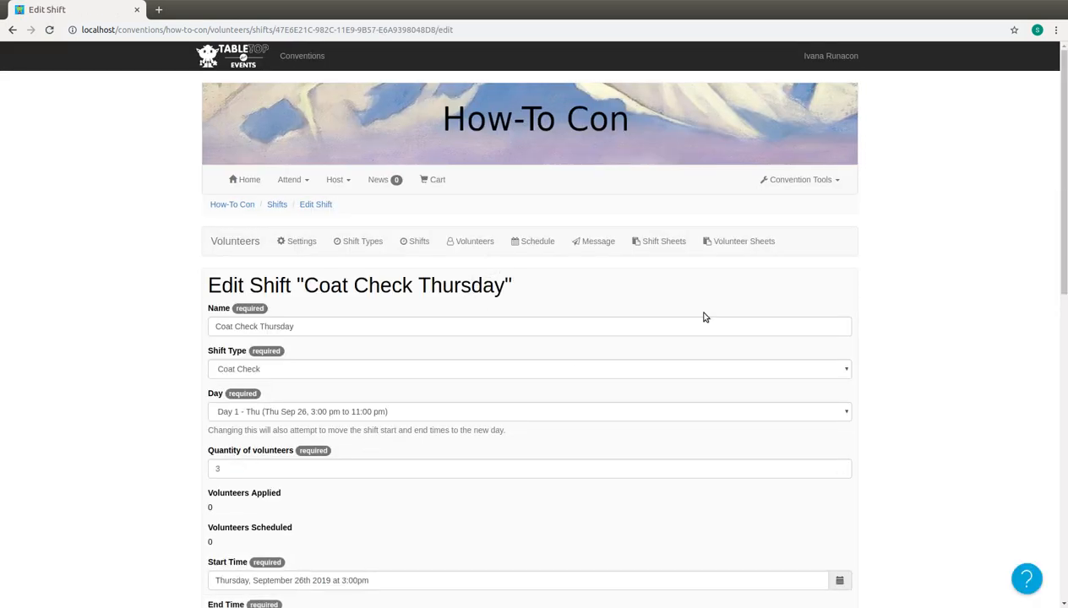
# Enter the shift's private note "Coat checkers must inform attendees that convention is not responsible for items in pockets.".
pyautogui.scroll(-5, 887, 290)
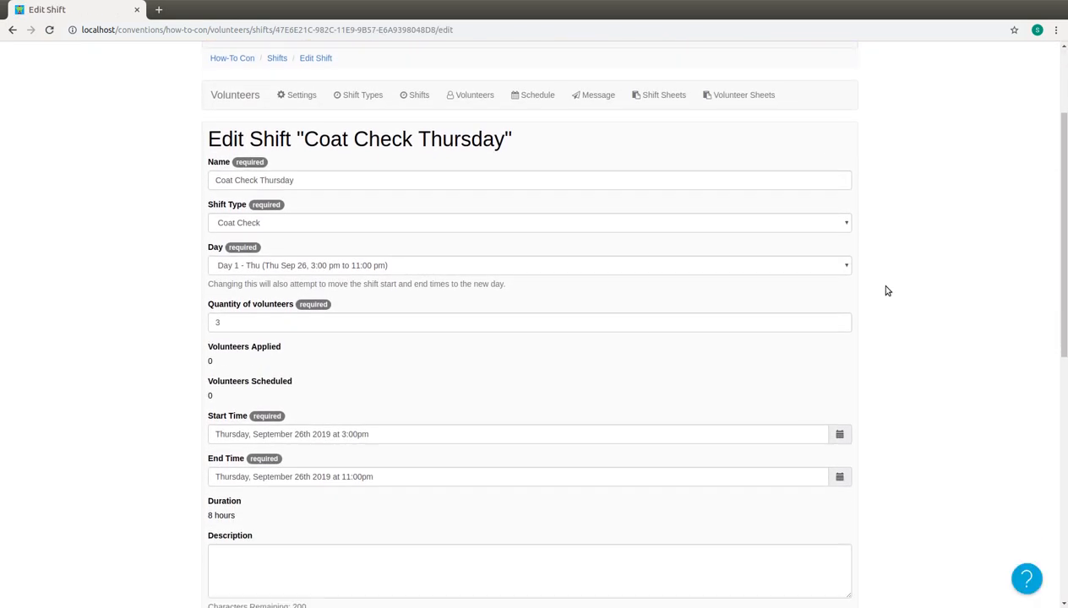
pyautogui.scroll(1, 886, 291)
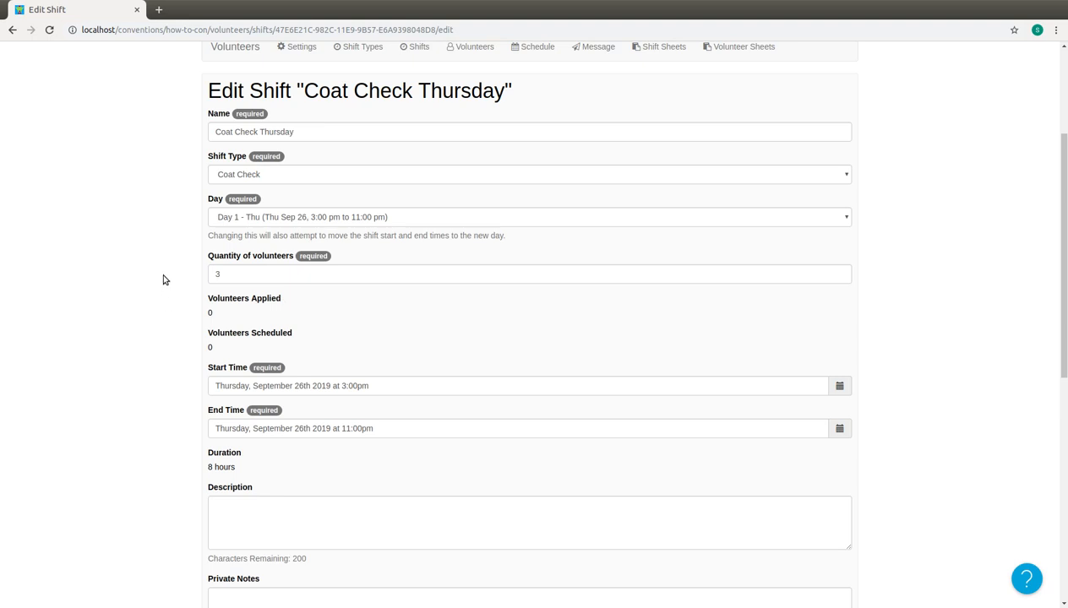
pyautogui.scroll(-1, 164, 280)
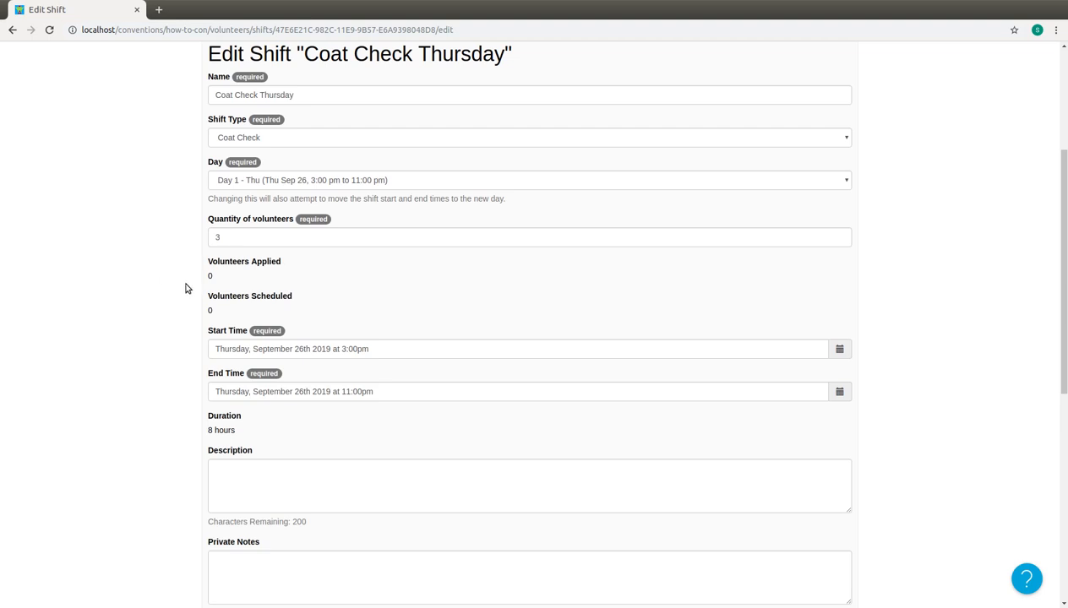
pyautogui.scroll(-3, 186, 287)
pyautogui.scroll(-4, 186, 288)
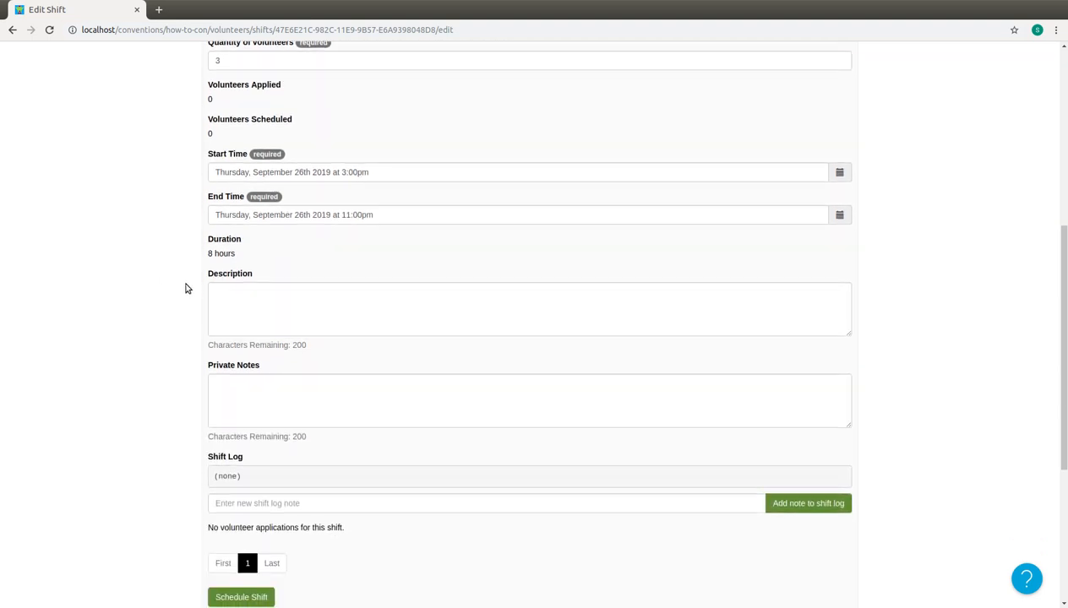
pyautogui.scroll(-1, 187, 288)
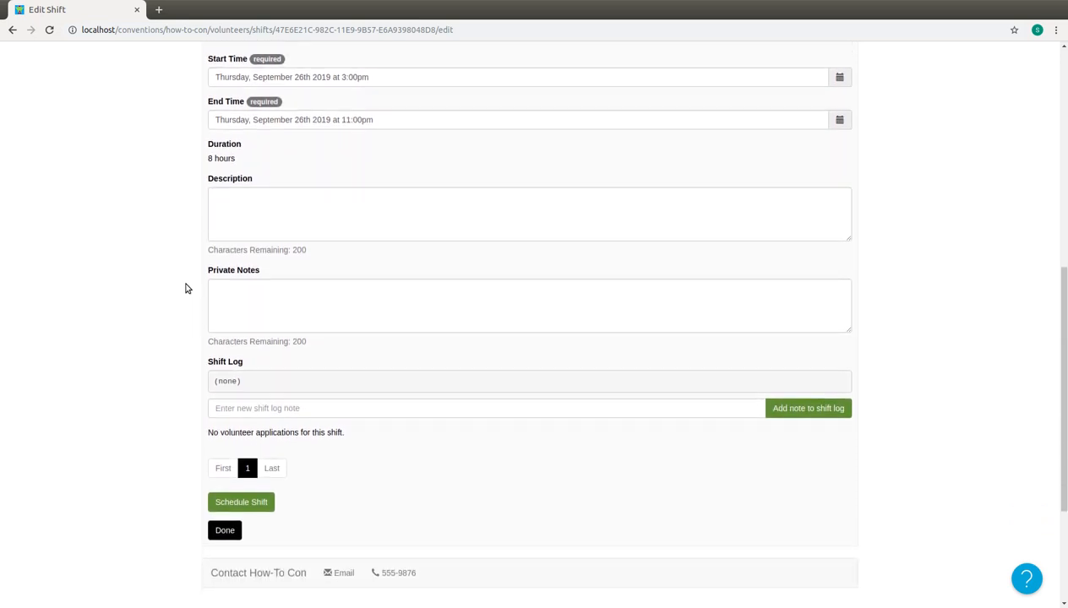
pyautogui.click(251, 219)
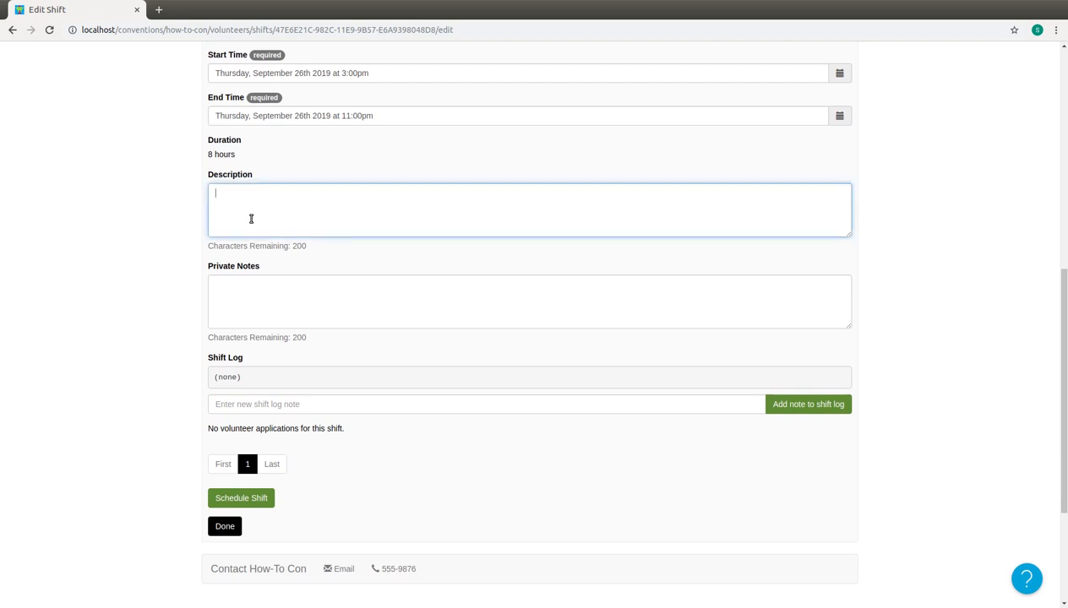
pyautogui.click(265, 302)
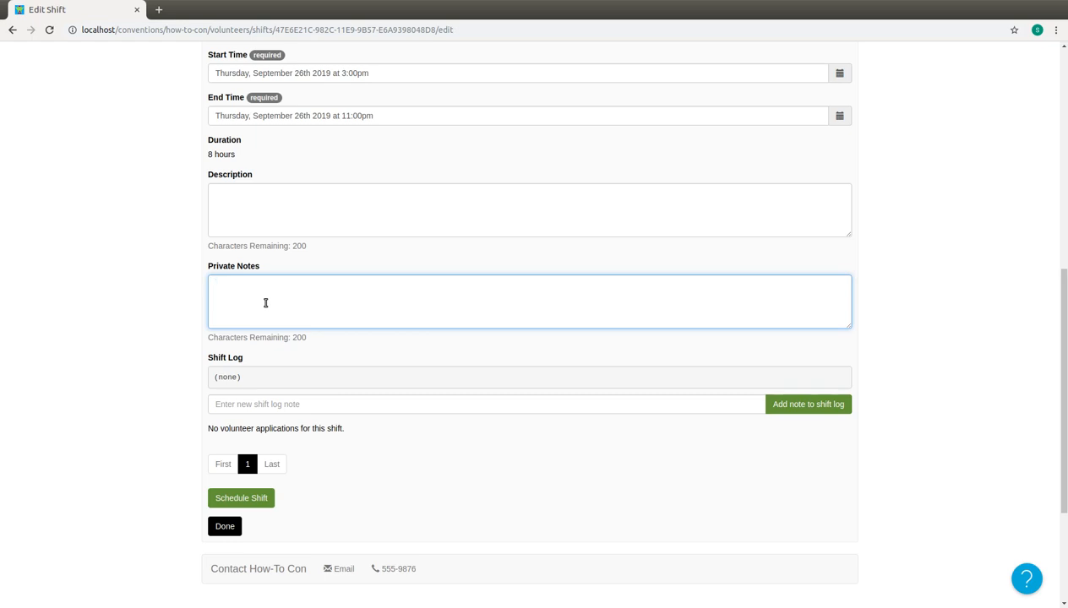
pyautogui.write('Coat checkers must inform attendees that ')
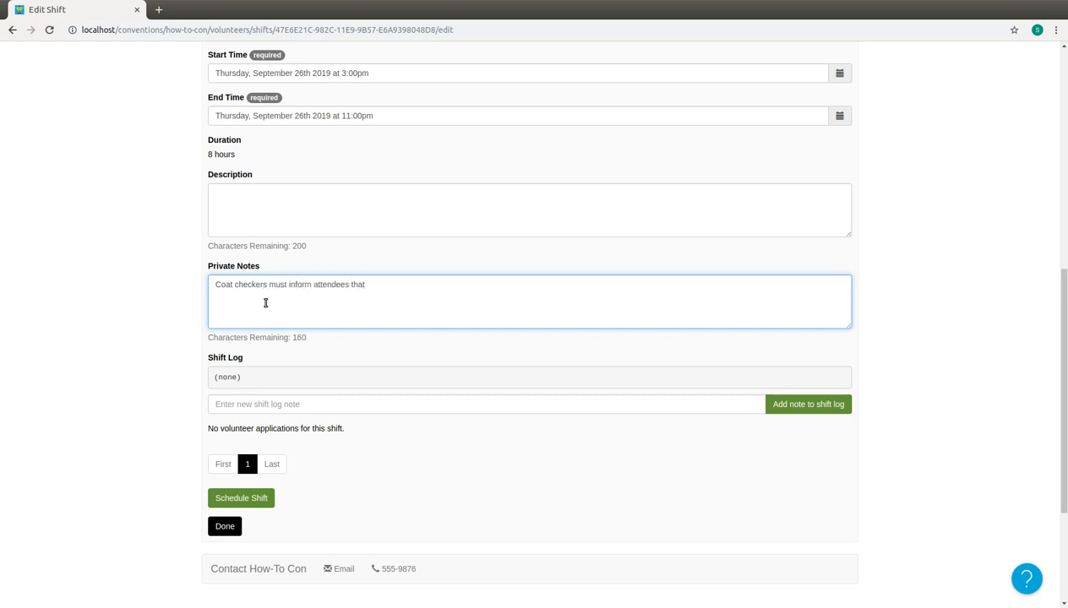
pyautogui.write('convention is not responeibl')
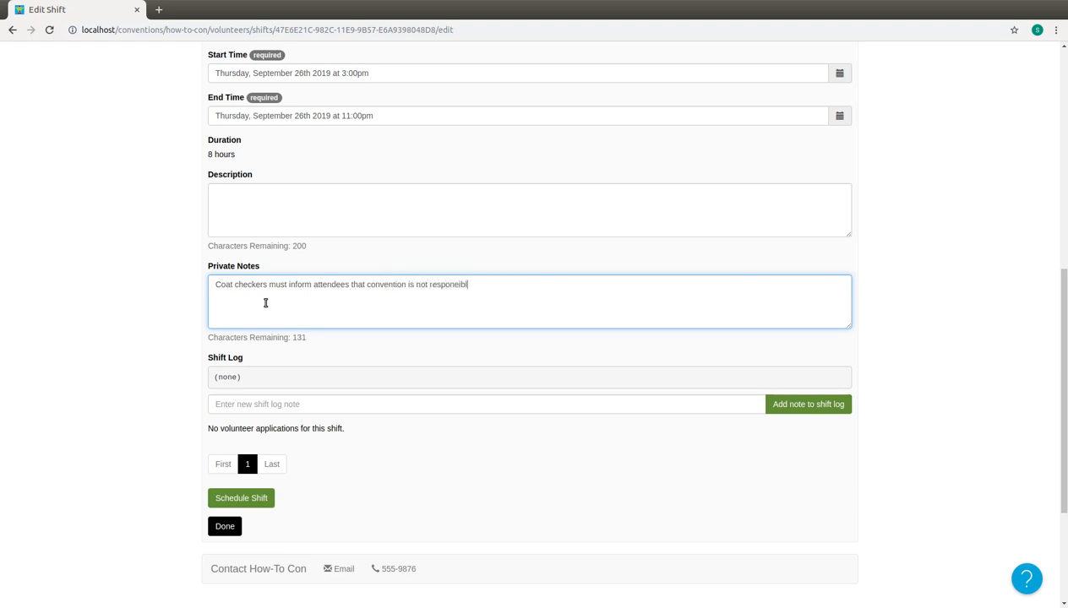
pyautogui.press('BackSpace')
pyautogui.press('BackSpace')
pyautogui.write('sible for items in pockets.')
pyautogui.press('Tab')
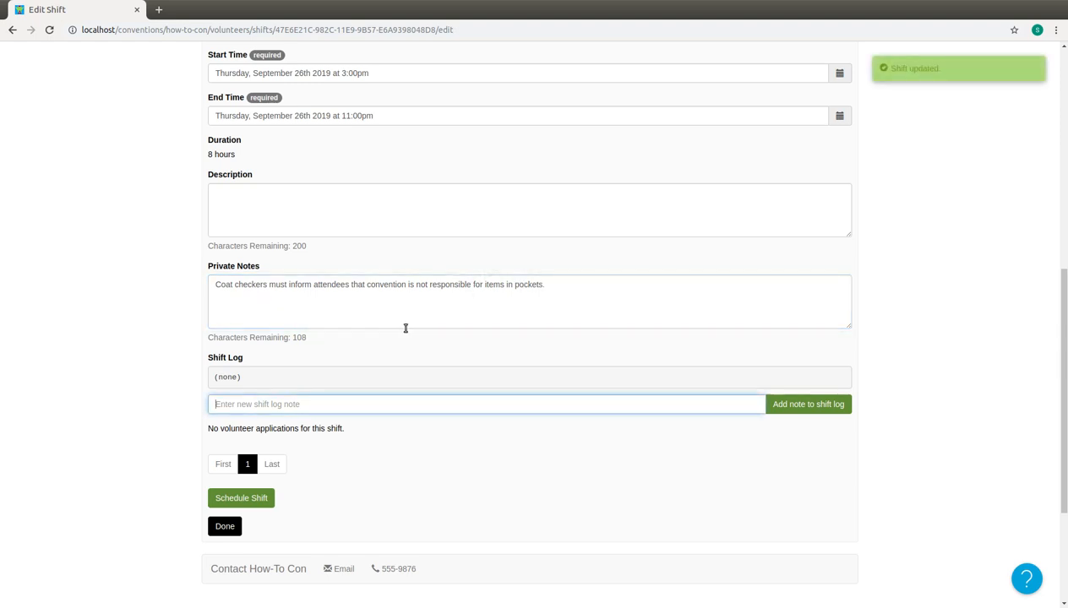
# Add the note "This is a sample log entry." to the shift log and finish editing the shift.
pyautogui.scroll(-2, 388, 283)
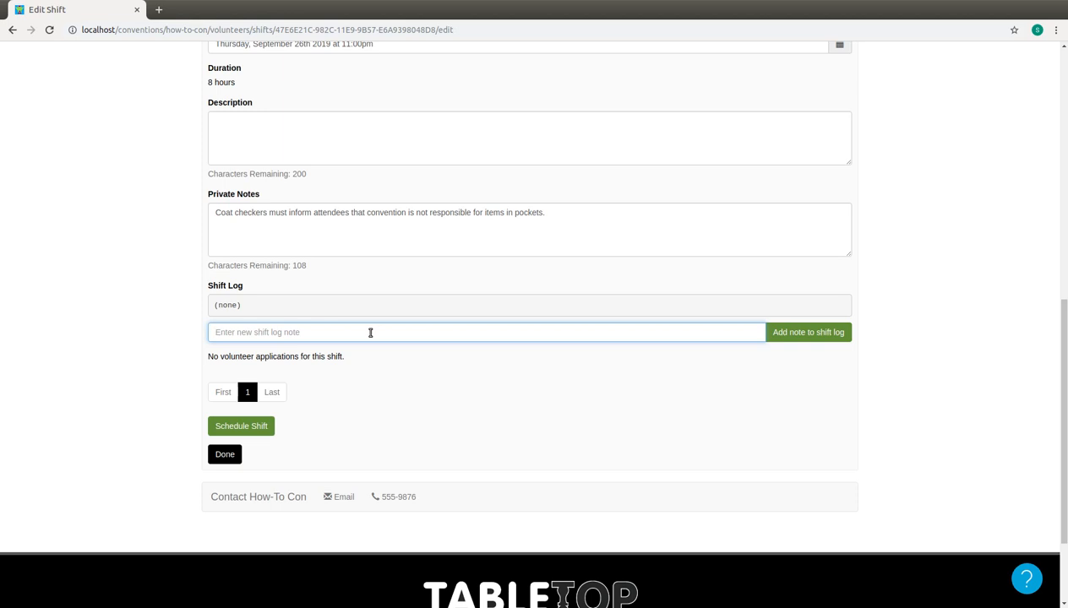
pyautogui.write('This is a sample log entry.')
pyautogui.press('Return')
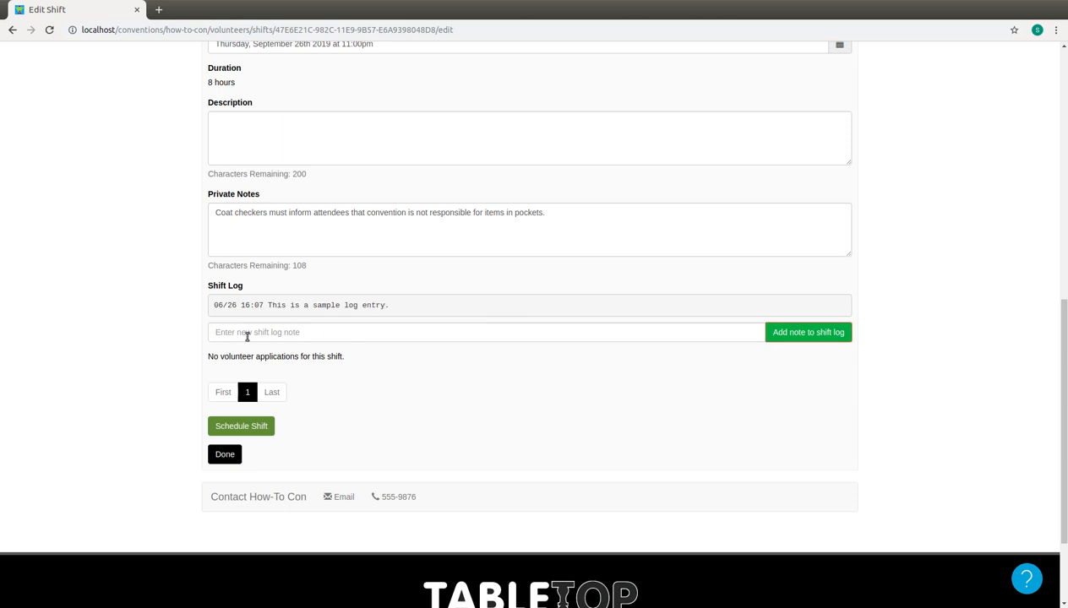
pyautogui.scroll(-1, 189, 352)
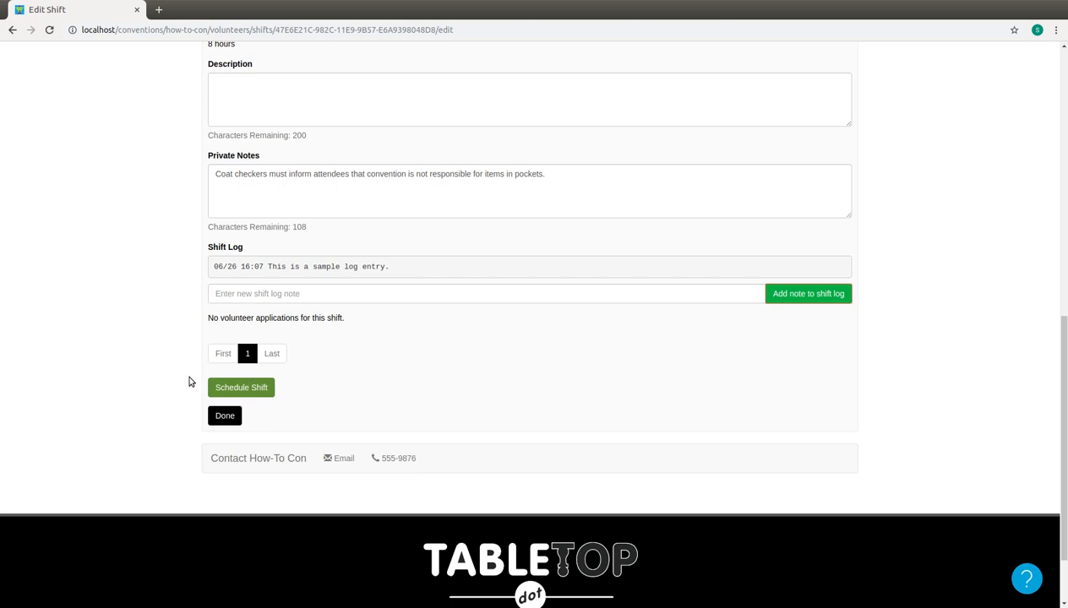
pyautogui.click(224, 416)
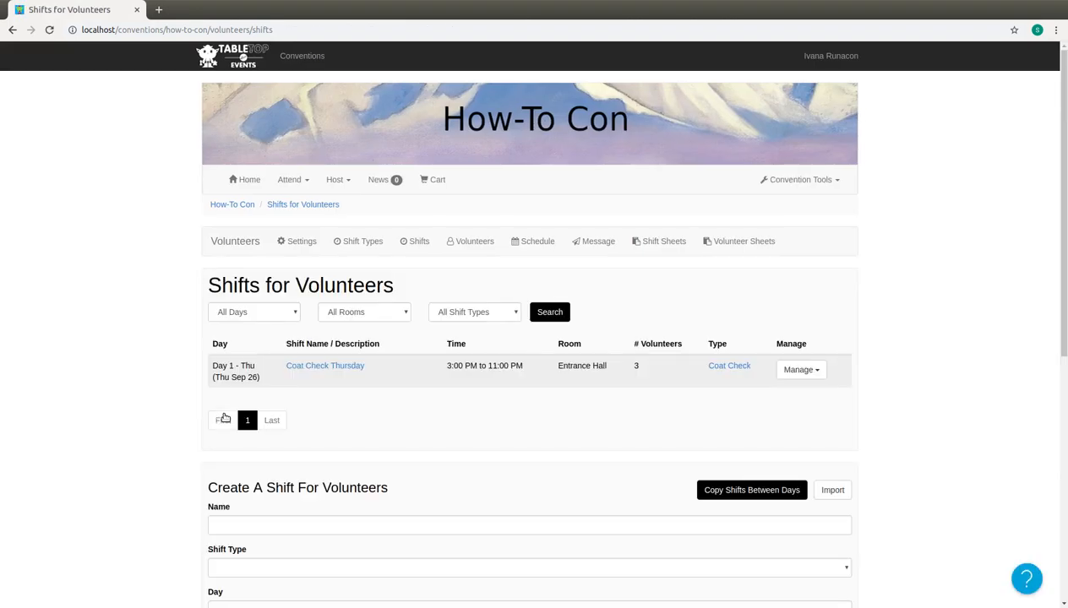
# Examine the management options offered for the Coat Check Thursday shift in the shift list.
pyautogui.scroll(-1, 143, 344)
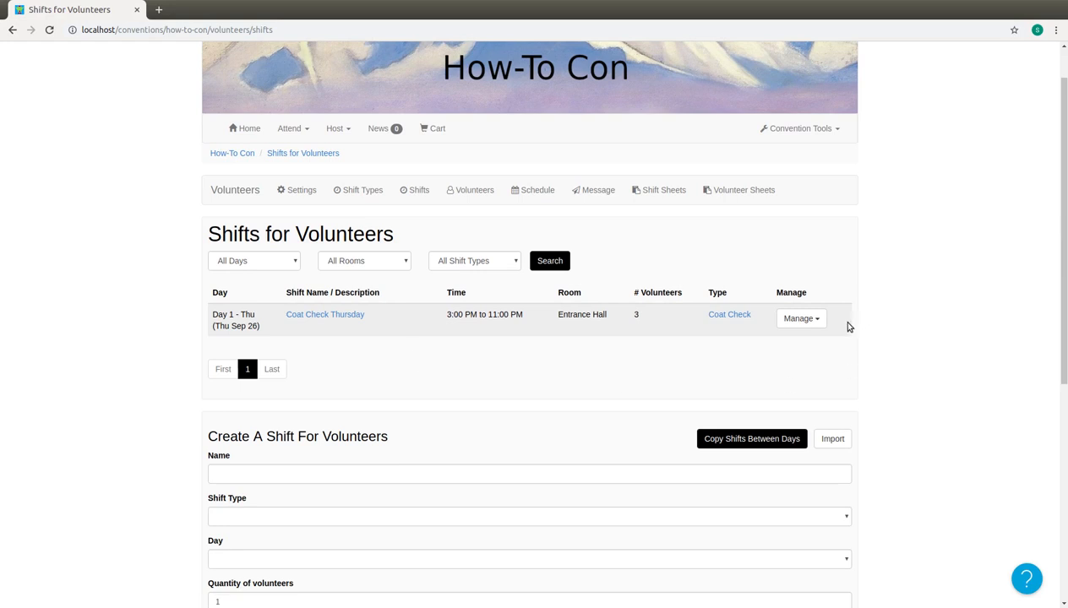
pyautogui.click(819, 318)
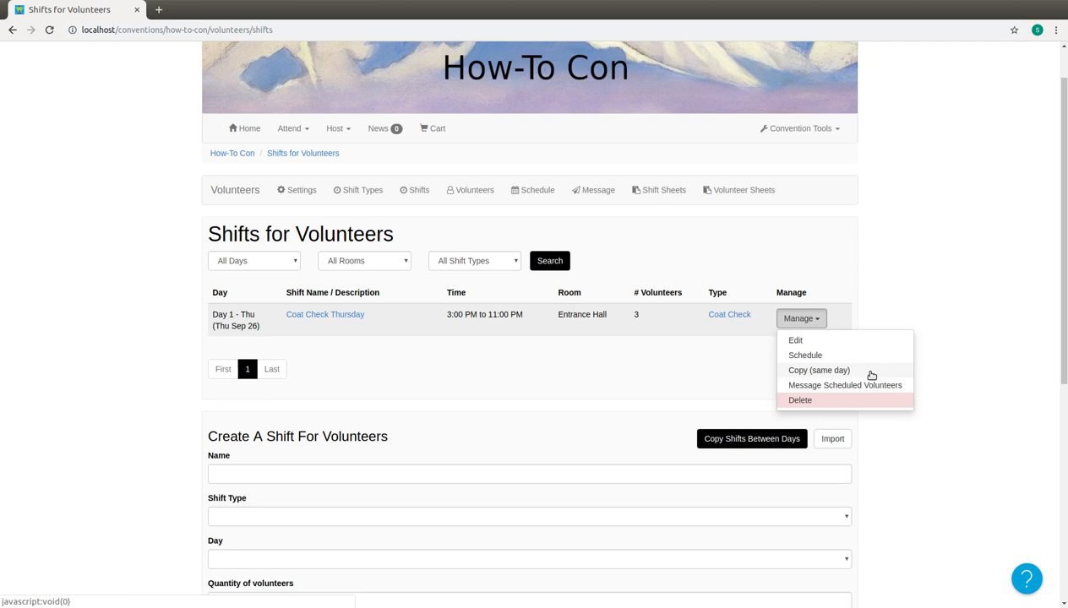
pyautogui.click(872, 314)
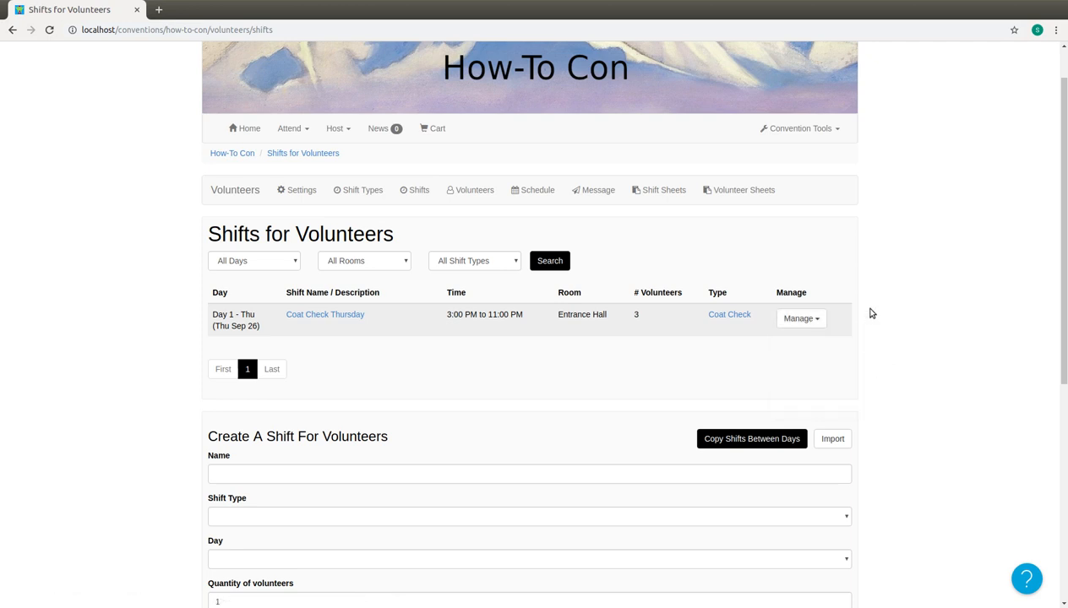